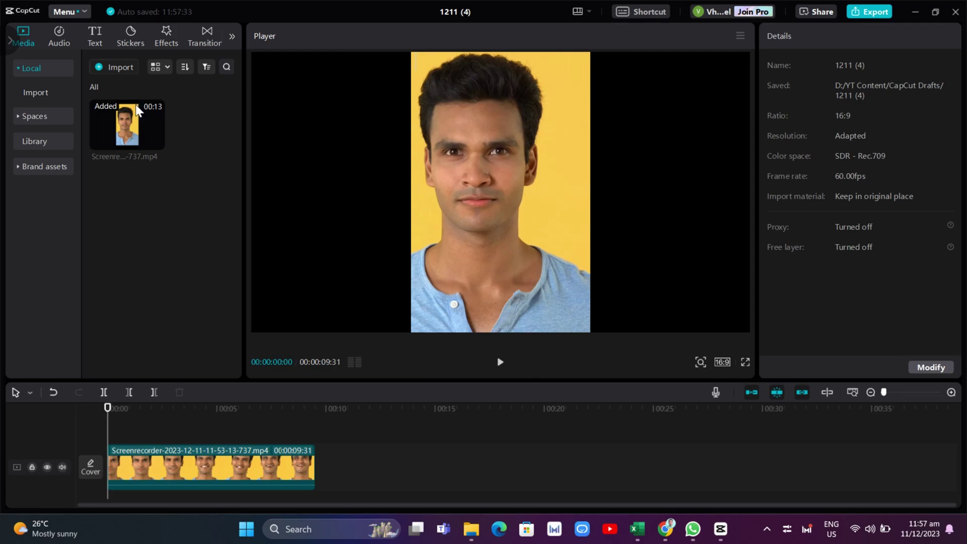
# Select the portrait clip on the timeline to show its Video settings at 140% scale
pyautogui.moveTo(120, 128)
pyautogui.click(148, 480)
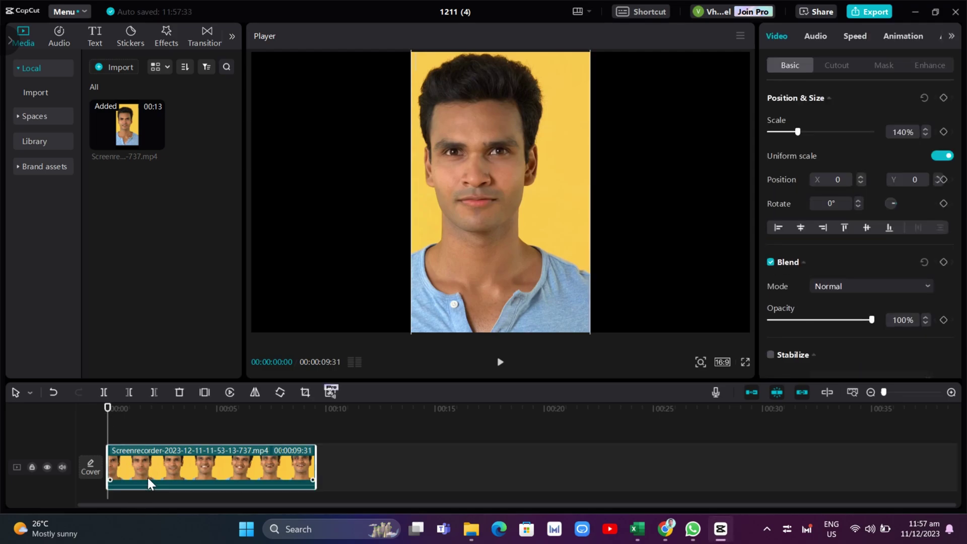
# Search the video effects for 'comic' and scroll down to the B&W Sketch result
pyautogui.click(173, 44)
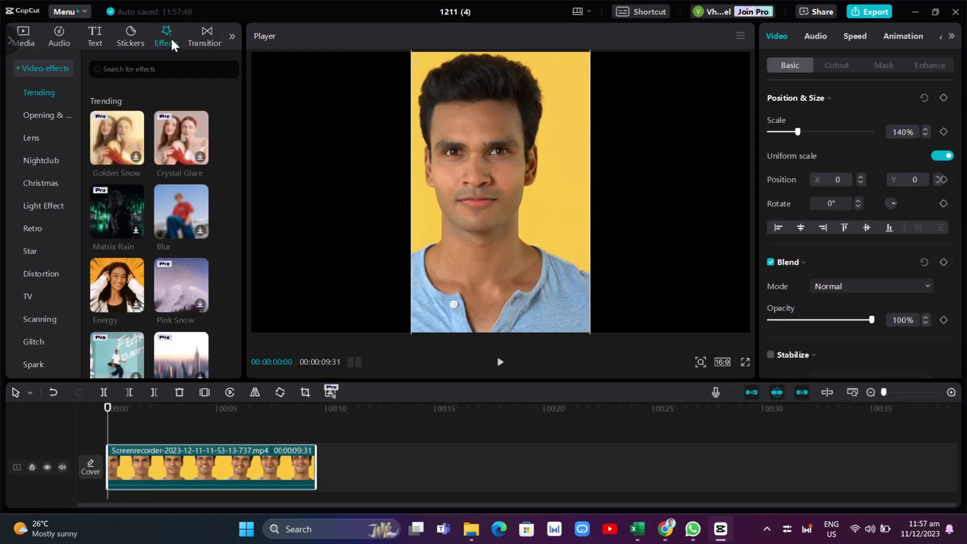
pyautogui.scroll(-3, 58, 323)
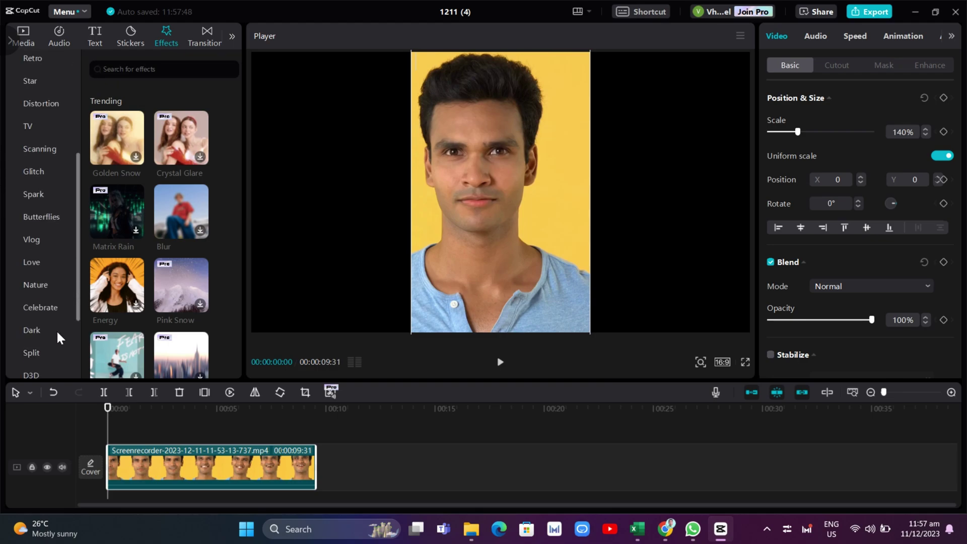
pyautogui.scroll(-2, 56, 330)
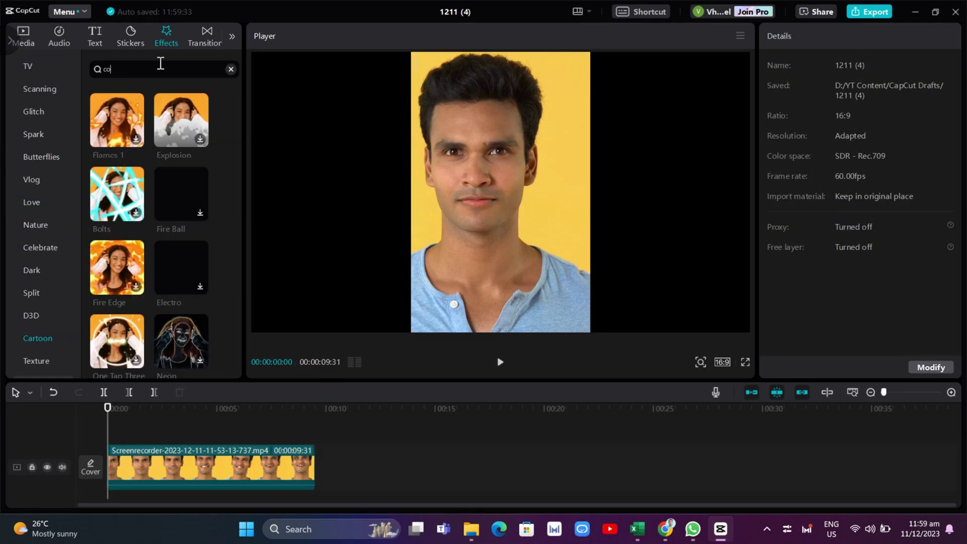
pyautogui.write('mic')
pyautogui.press('Return')
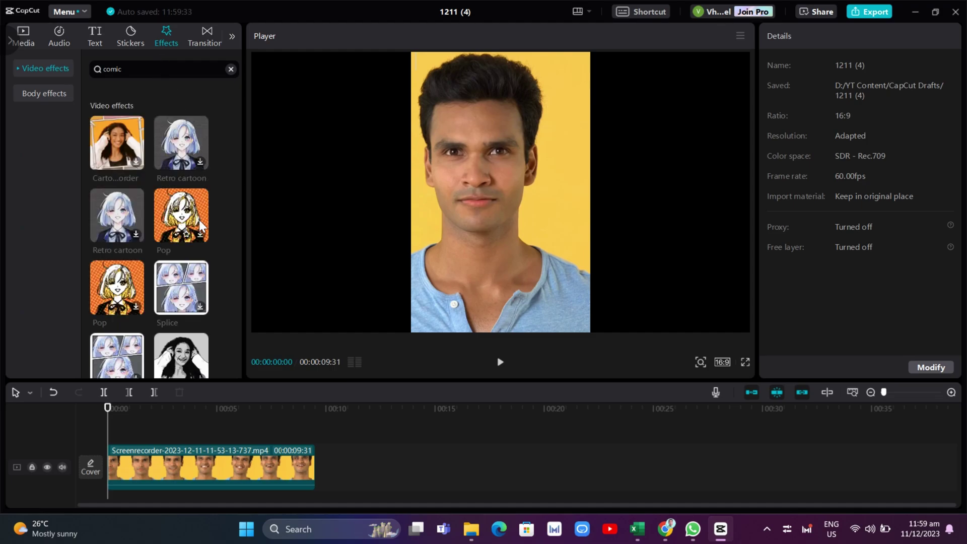
pyautogui.scroll(-3, 198, 219)
pyautogui.scroll(-2, 198, 247)
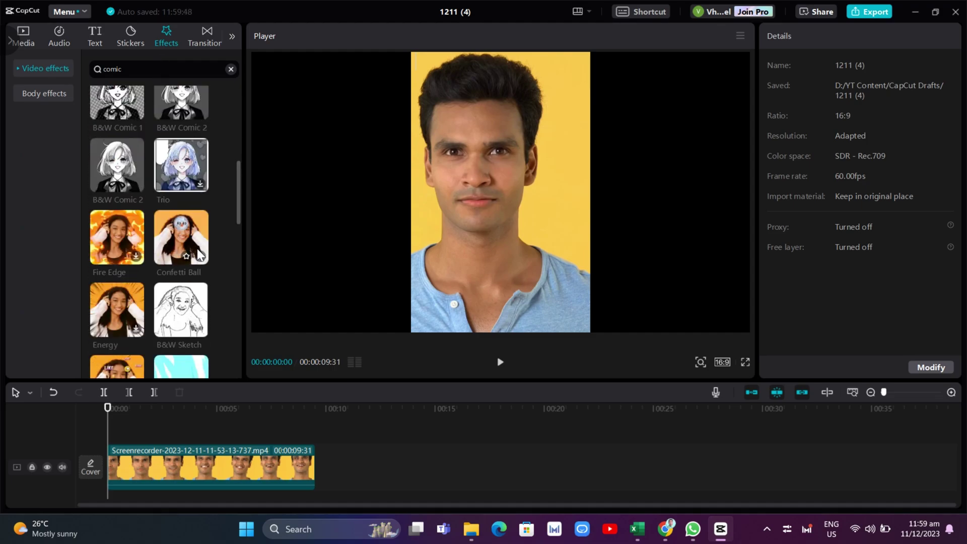
pyautogui.scroll(-2, 197, 248)
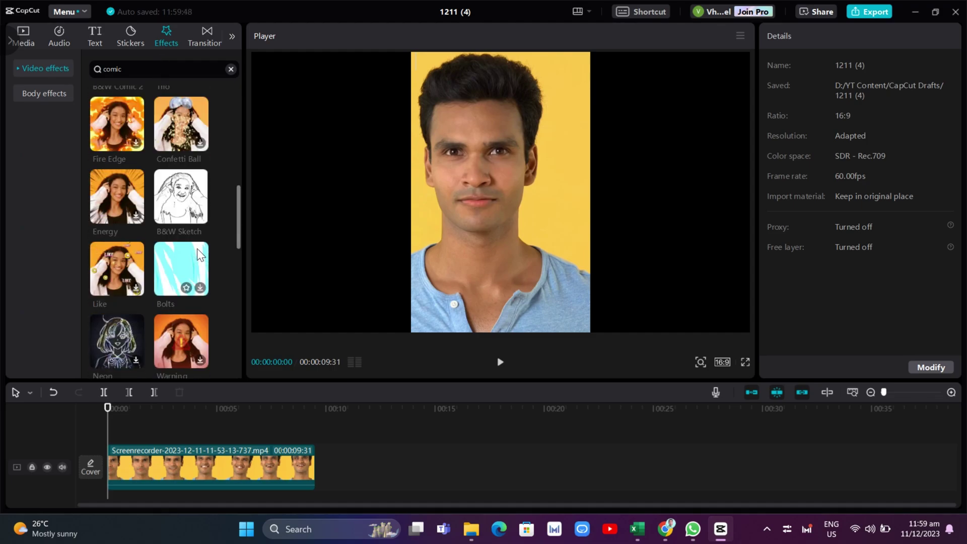
# Apply B&W Sketch across the full clip length, then search effects for 'blur'
pyautogui.click(185, 208)
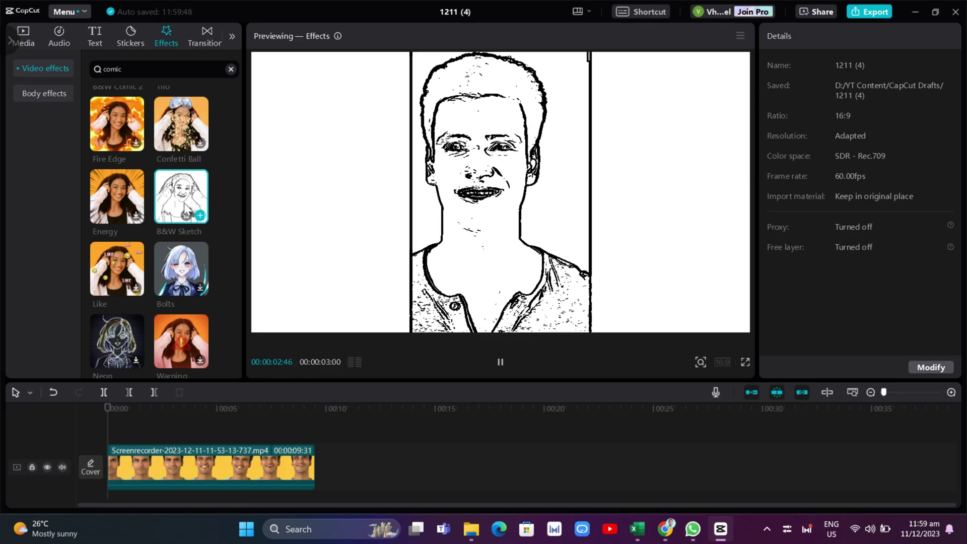
pyautogui.moveTo(192, 202)
pyautogui.mouseDown()
pyautogui.moveTo(151, 347)
pyautogui.moveTo(107, 433)
pyautogui.mouseUp()
pyautogui.moveTo(173, 434); pyautogui.dragTo(312, 450)
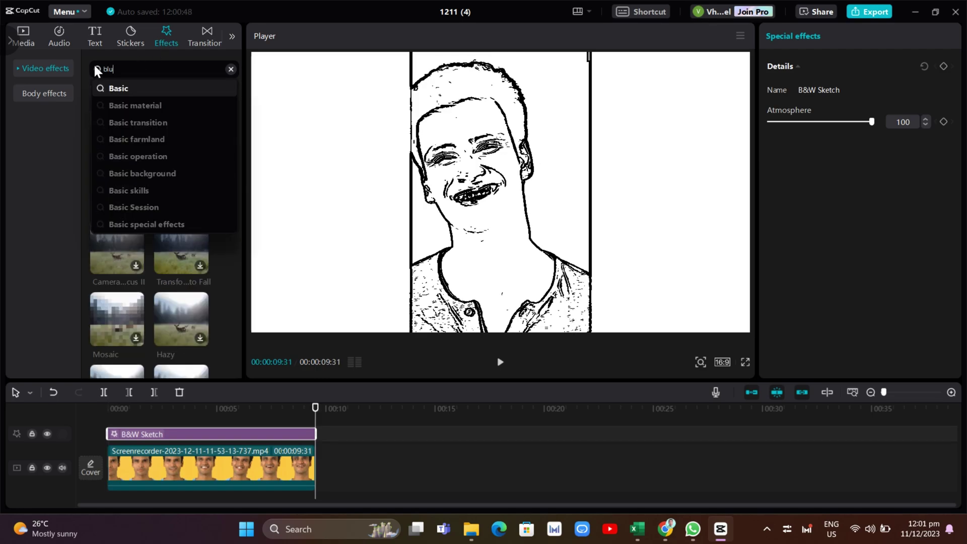
pyautogui.write('lur')
pyautogui.press('Return')
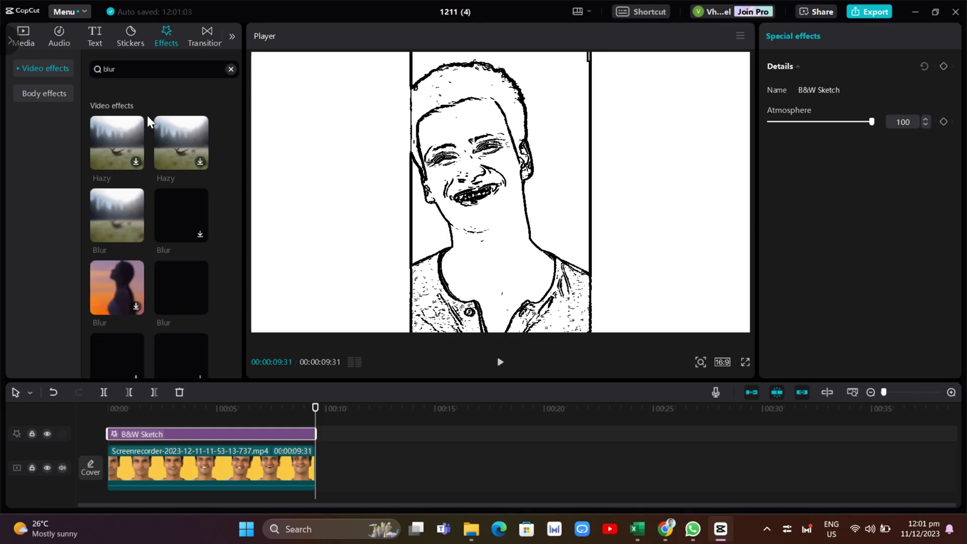
# Layer a Blur effect over the sketch, trimmed to end exactly with the clip
pyautogui.moveTo(119, 211)
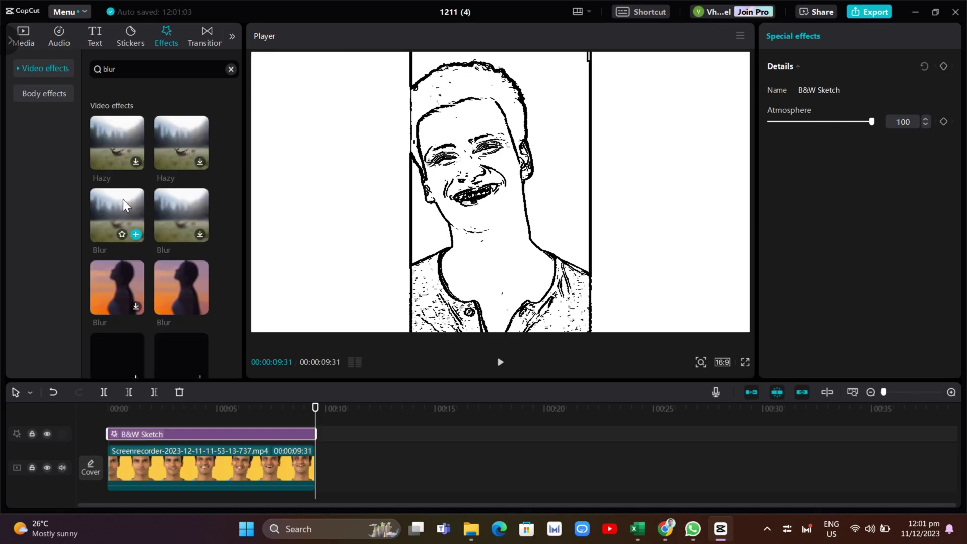
pyautogui.moveTo(123, 199); pyautogui.dragTo(321, 462)
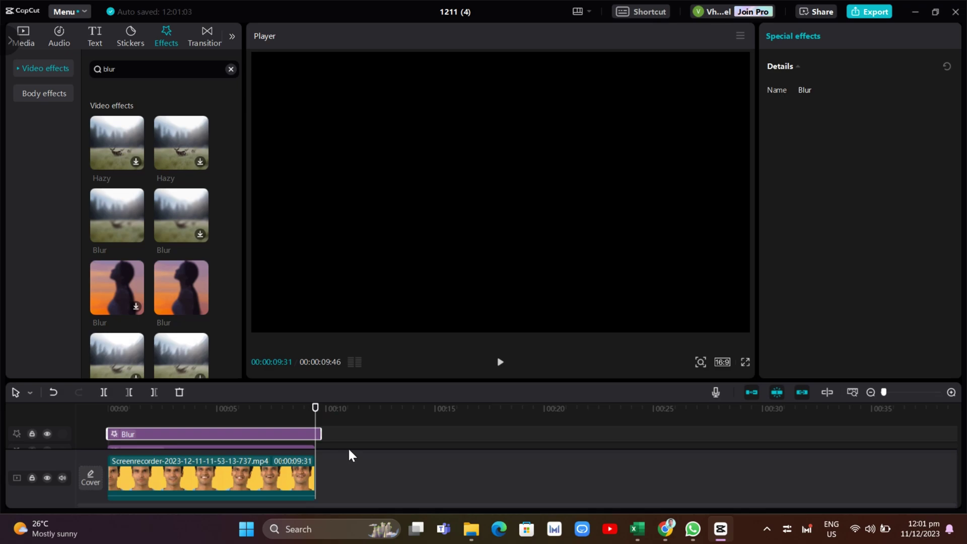
pyautogui.moveTo(315, 408); pyautogui.dragTo(252, 409)
pyautogui.click(238, 420)
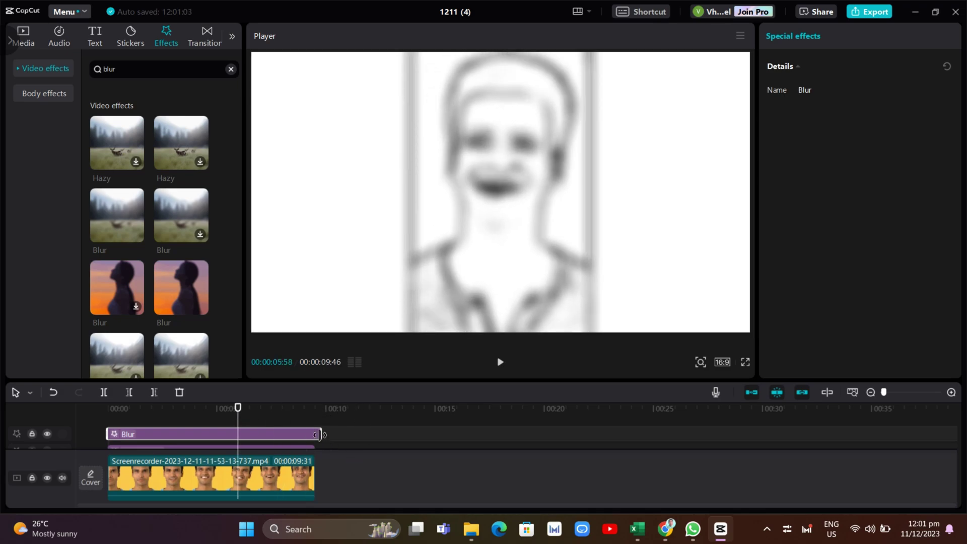
pyautogui.moveTo(321, 434); pyautogui.dragTo(315, 434)
pyautogui.moveTo(234, 409); pyautogui.dragTo(38, 401)
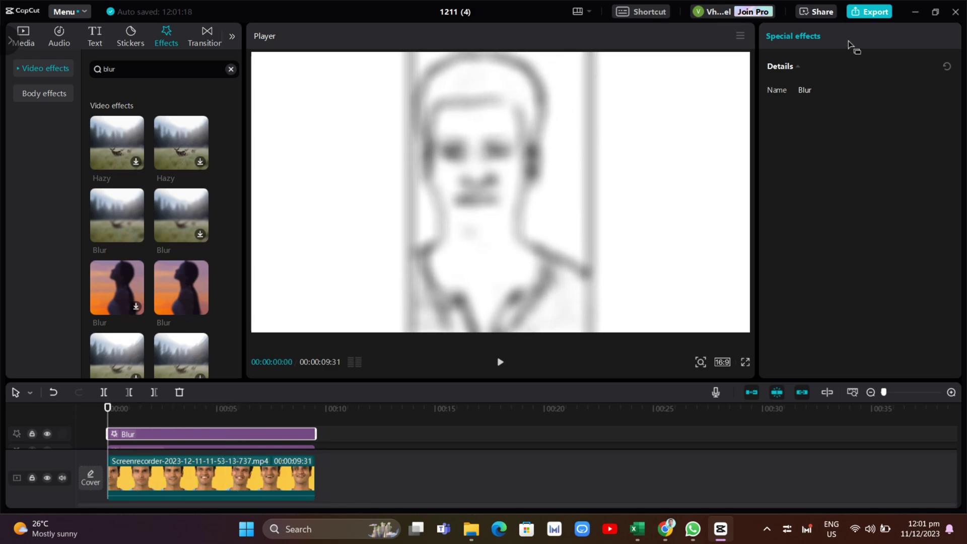
# Export the blurred sketch as a 1080P, 30fps MP4 and dismiss the share window
pyautogui.click(866, 12)
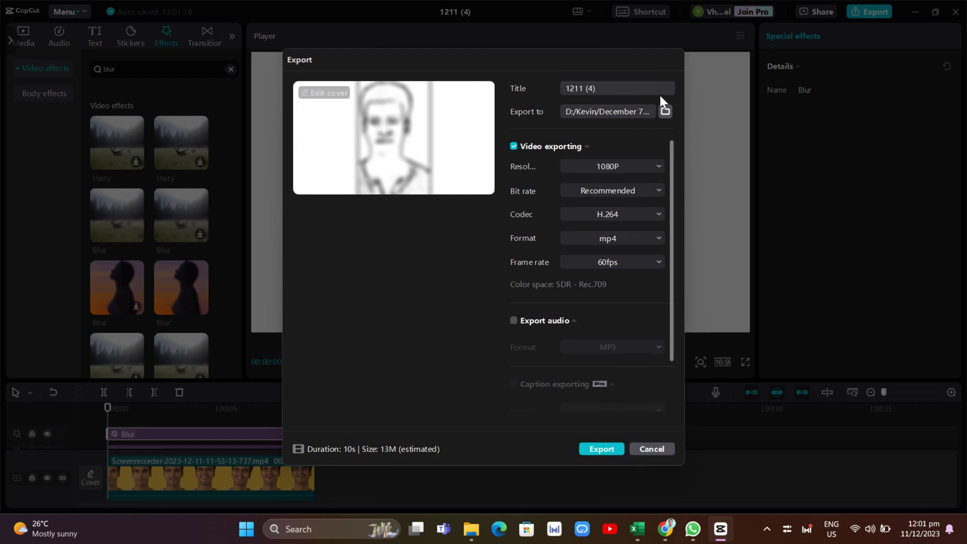
pyautogui.click(604, 269)
pyautogui.click(597, 322)
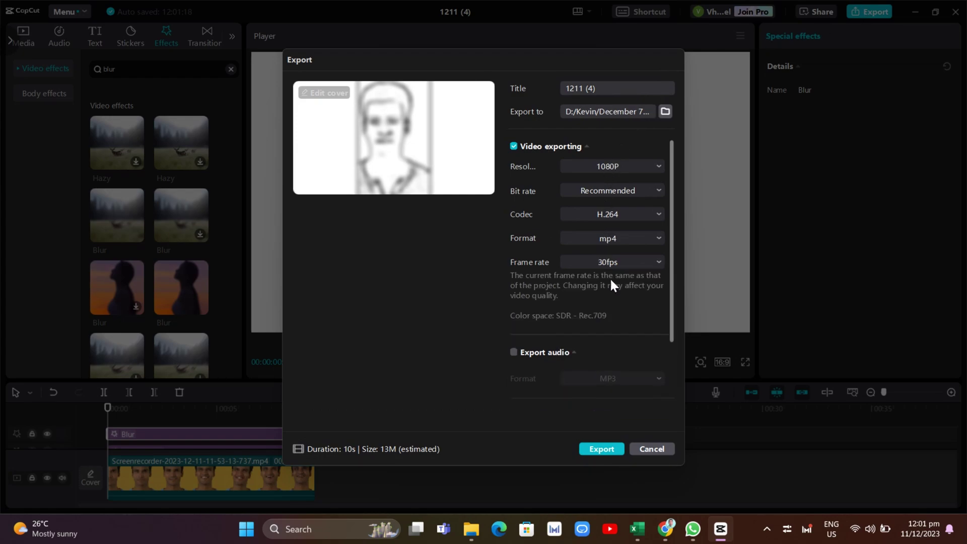
pyautogui.click(604, 449)
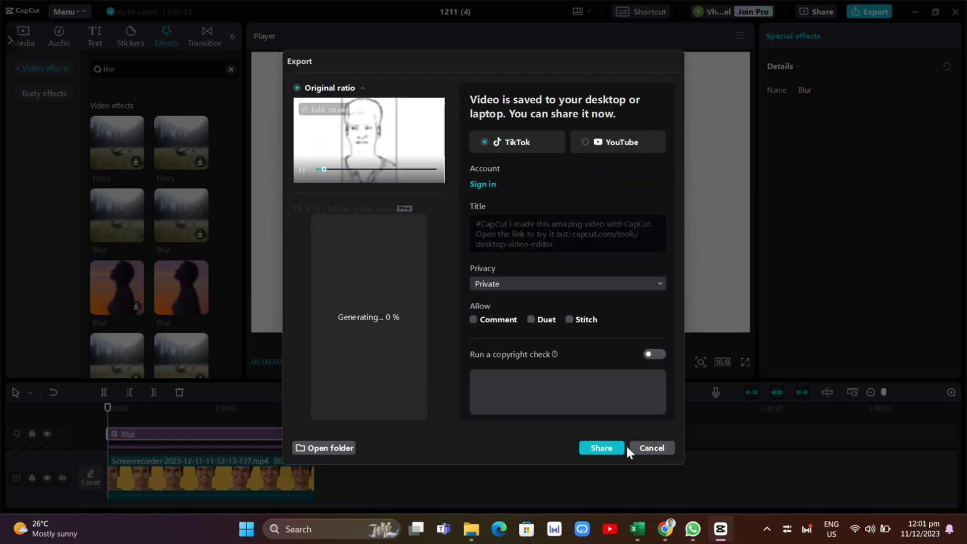
pyautogui.click(659, 448)
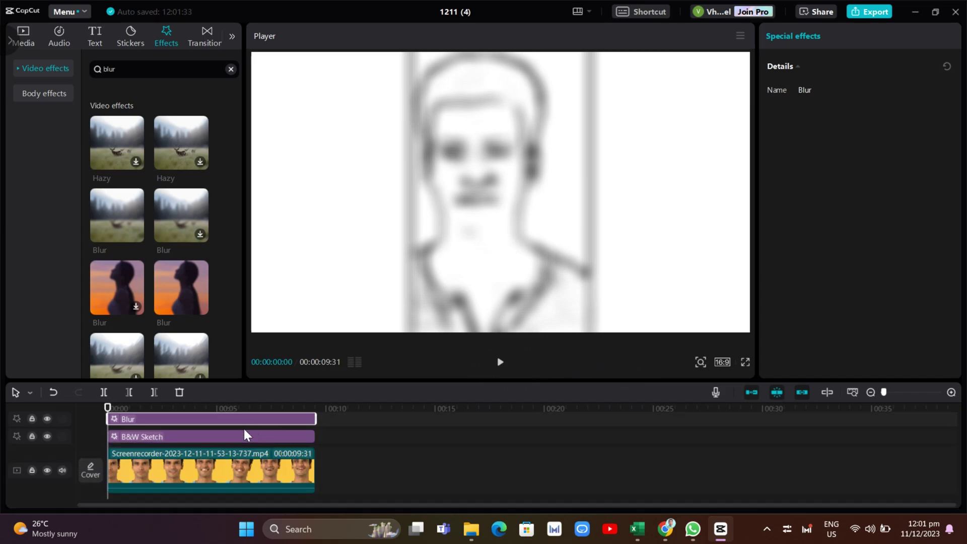
# Delete the B&W Sketch effect clip, leaving only Blur on the portrait
pyautogui.click(226, 437)
pyautogui.rightClick(225, 436)
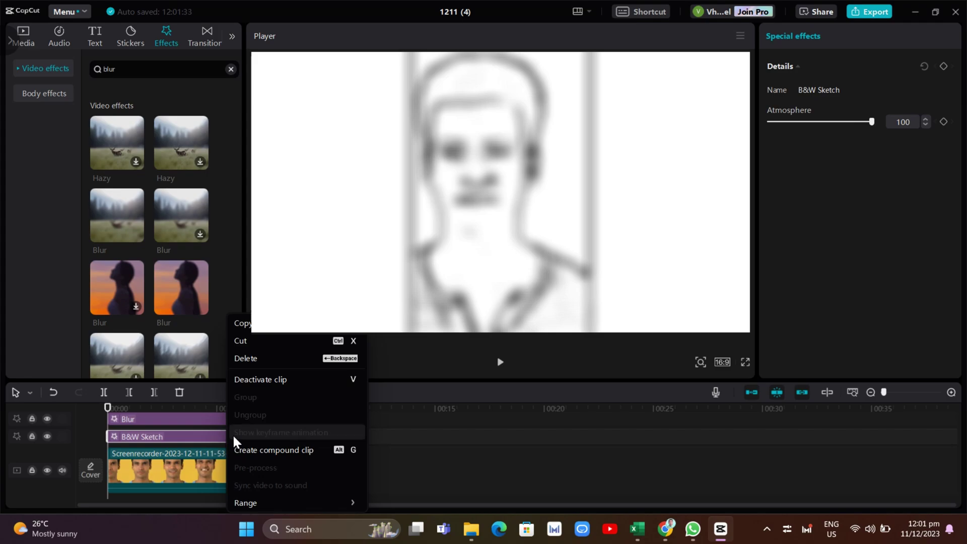
pyautogui.click(252, 358)
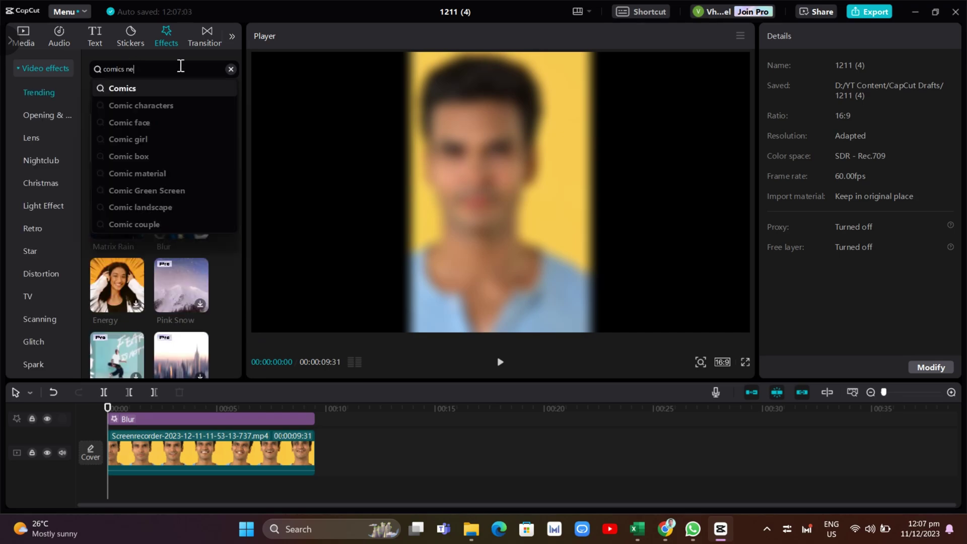
# Search effects for 'comics neon' and preview the Neon effect
pyautogui.write('n')
pyautogui.press('Return')
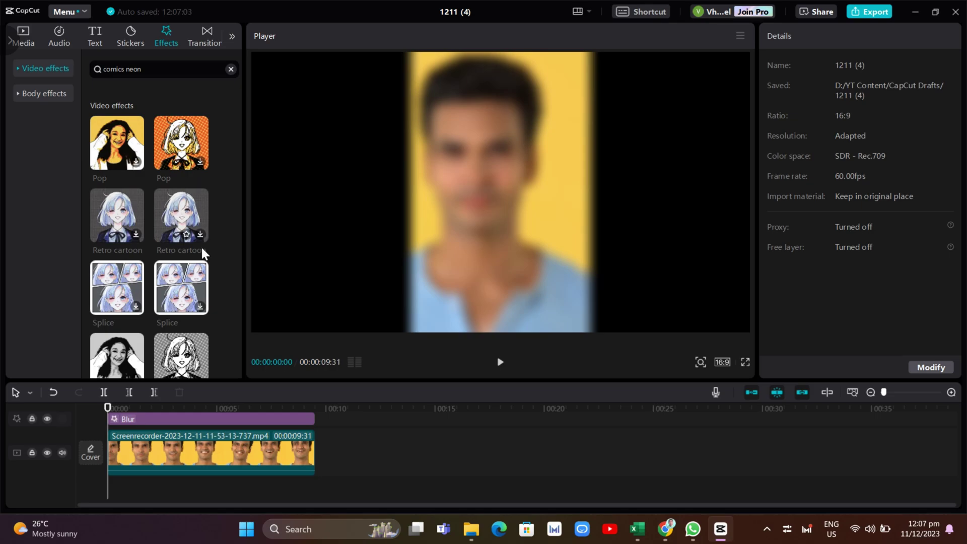
pyautogui.scroll(-10, 202, 248)
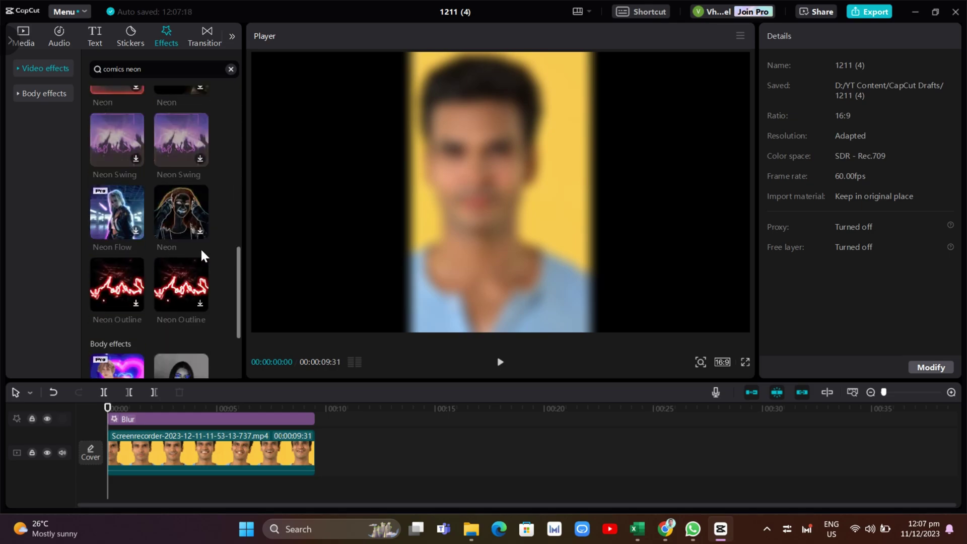
pyautogui.scroll(-4, 200, 248)
pyautogui.scroll(2, 200, 250)
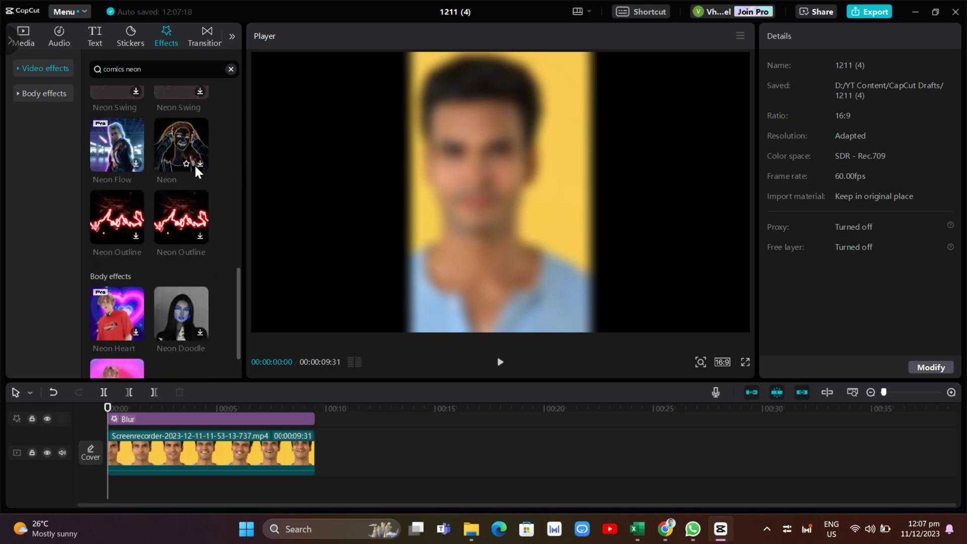
pyautogui.scroll(2, 195, 171)
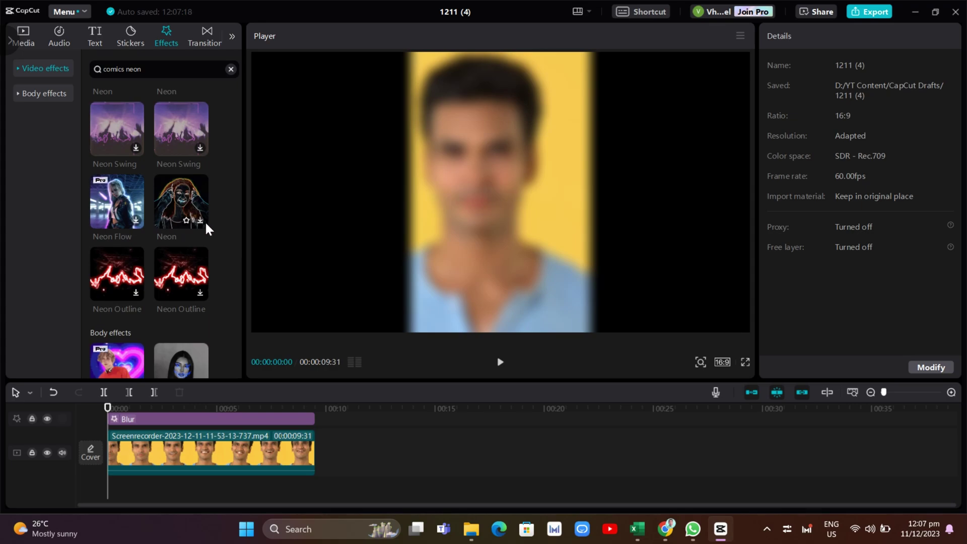
pyautogui.click(201, 222)
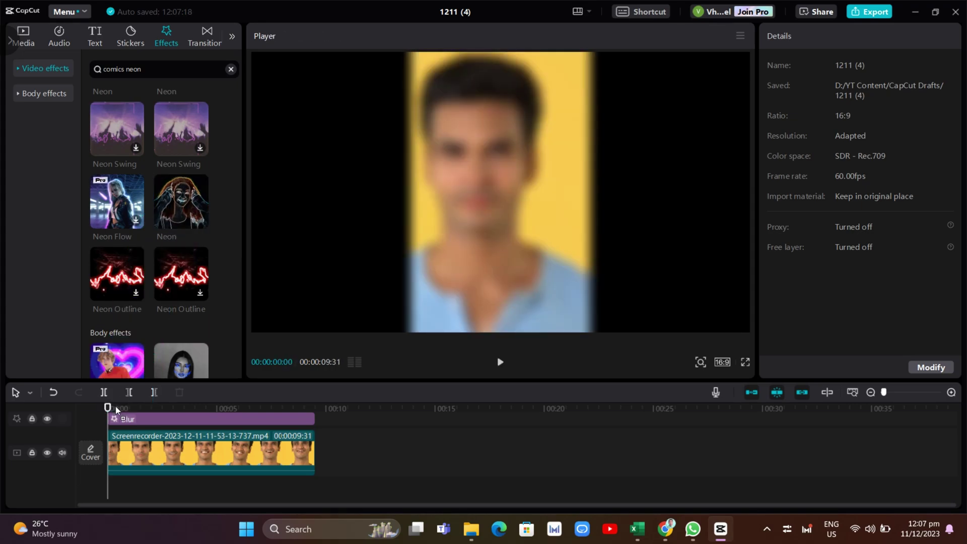
# Stretch a Neon effect across the whole clip from start to end
pyautogui.moveTo(116, 406); pyautogui.dragTo(121, 432)
pyautogui.click(108, 433)
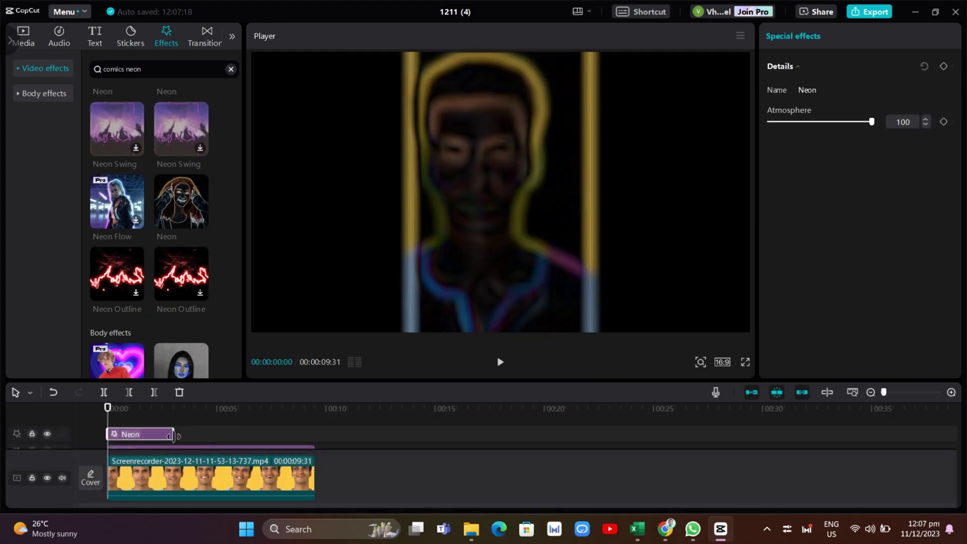
pyautogui.moveTo(173, 434); pyautogui.dragTo(315, 436)
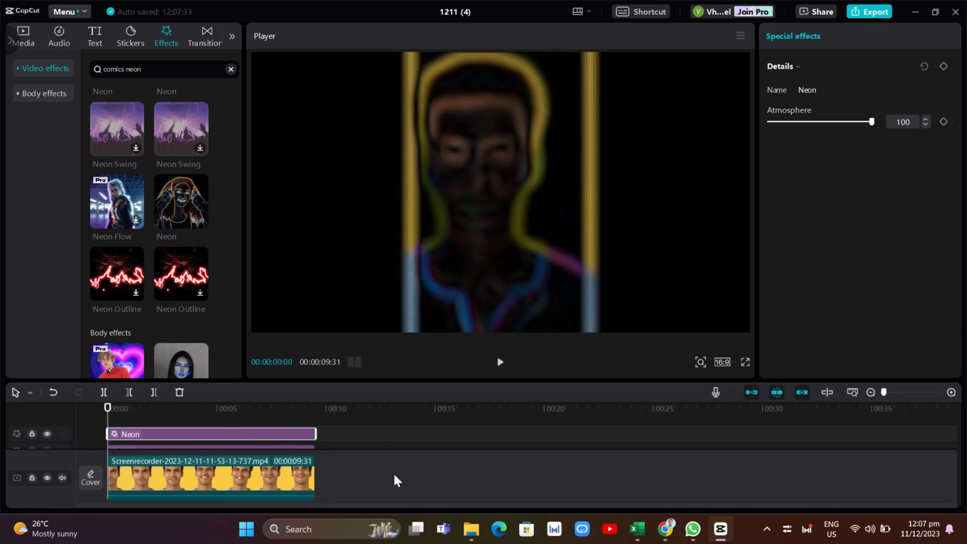
pyautogui.click(869, 11)
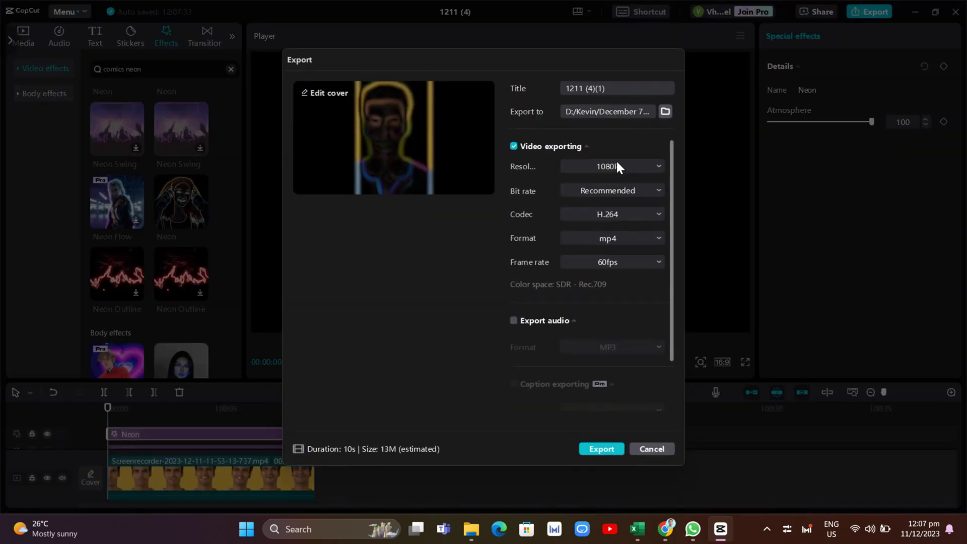
# Export the neon version at 30fps as 1211 (4)(1) and close the share window
pyautogui.click(606, 263)
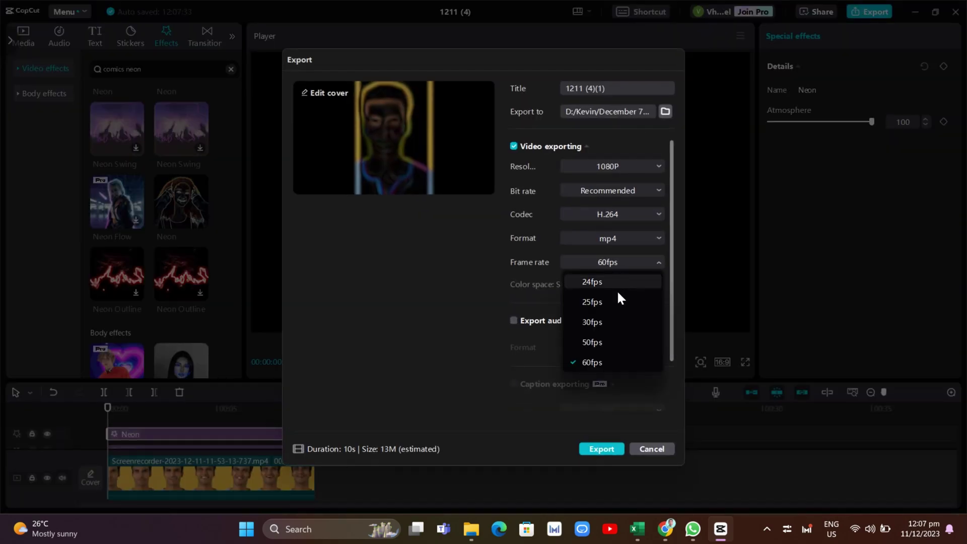
pyautogui.click(604, 319)
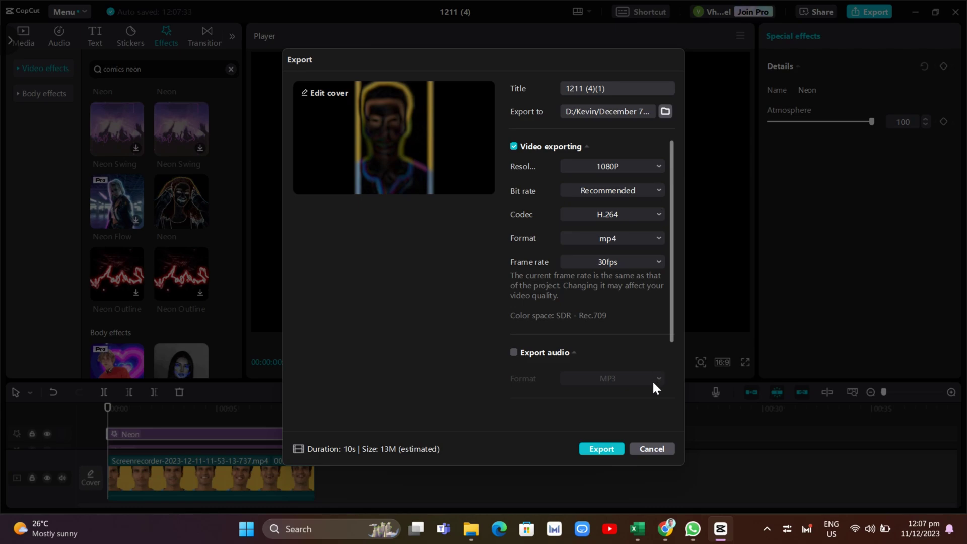
pyautogui.click(611, 454)
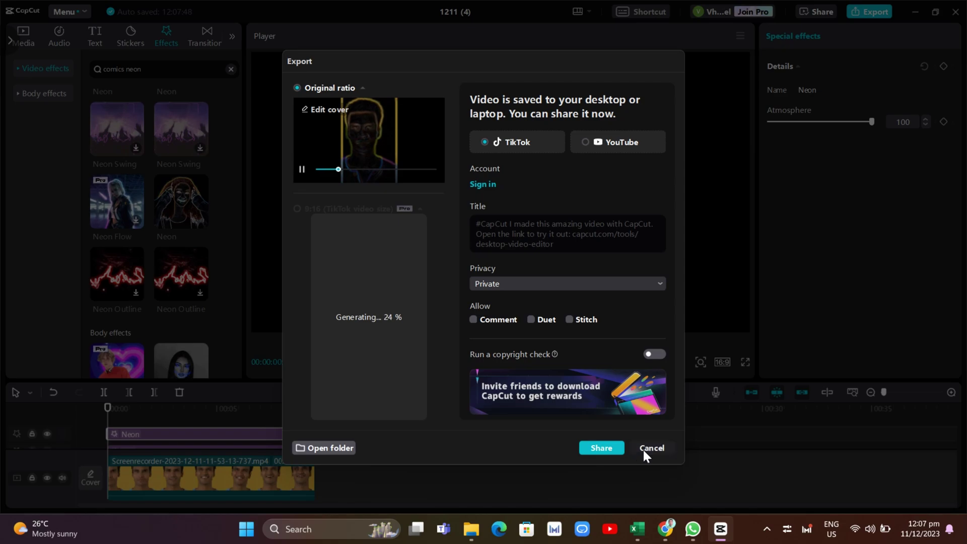
pyautogui.click(643, 449)
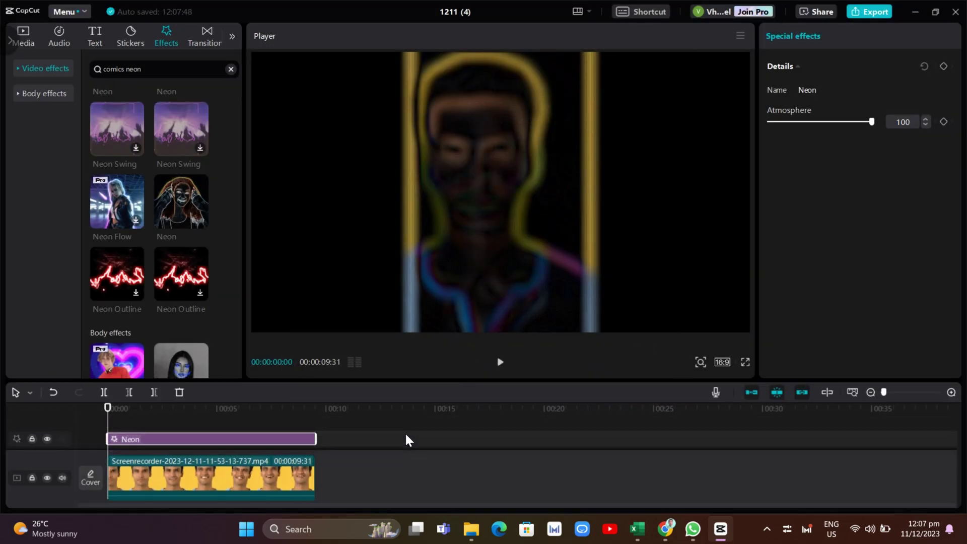
# Delete the Neon effect and import 1211 (4).mp4 and 1211 (4)(1).mp4 into media
pyautogui.press('Delete')
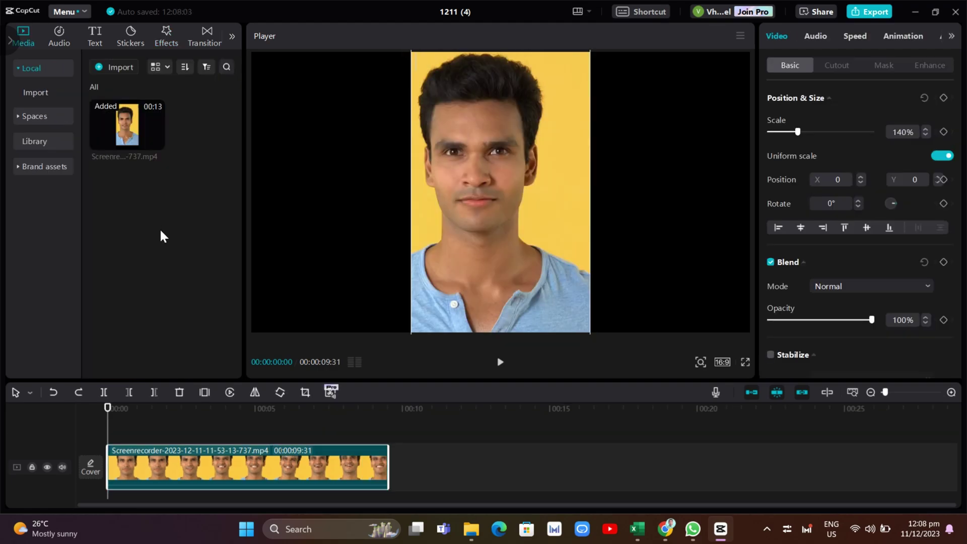
pyautogui.click(120, 66)
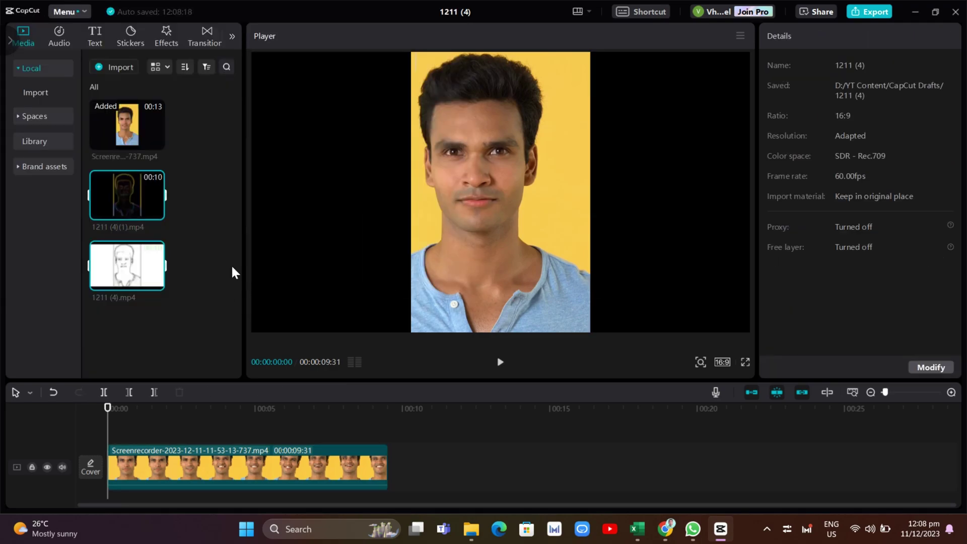
pyautogui.click(214, 298)
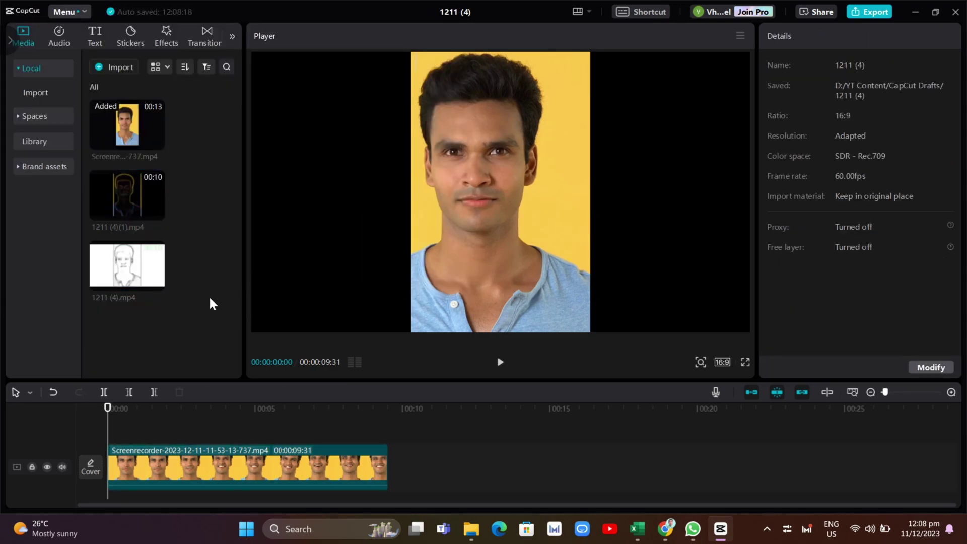
pyautogui.click(124, 262)
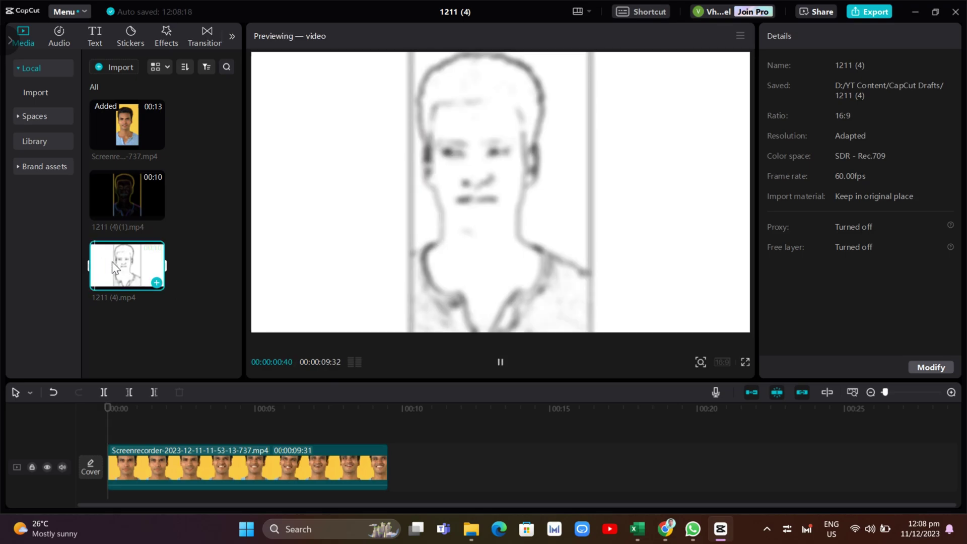
# Place 1211 (4).mp4 and 1211 (4)(1).mp4 on overlay tracks above the portrait clip, then select the sketch clip
pyautogui.moveTo(111, 262)
pyautogui.mouseDown()
pyautogui.moveTo(119, 389)
pyautogui.moveTo(107, 424)
pyautogui.mouseUp()
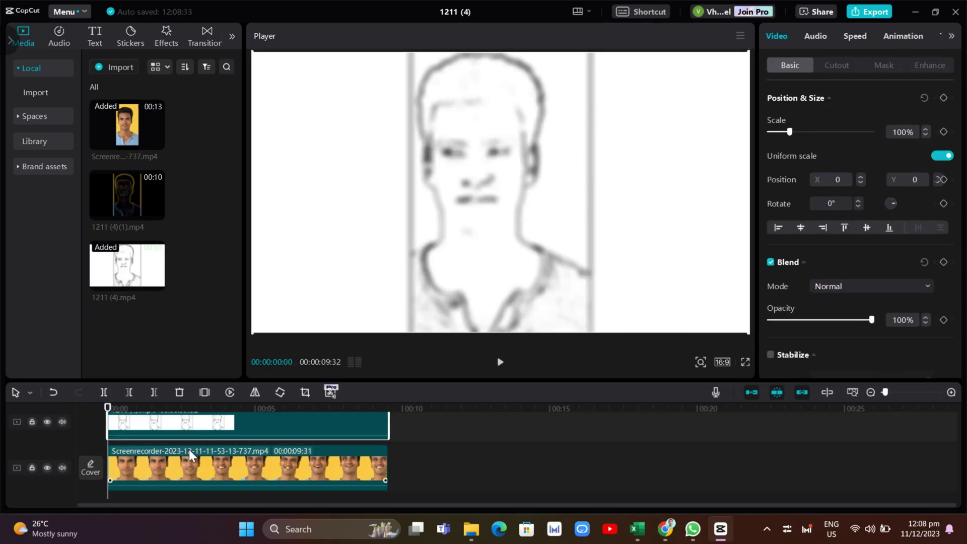
pyautogui.moveTo(135, 206); pyautogui.dragTo(107, 428)
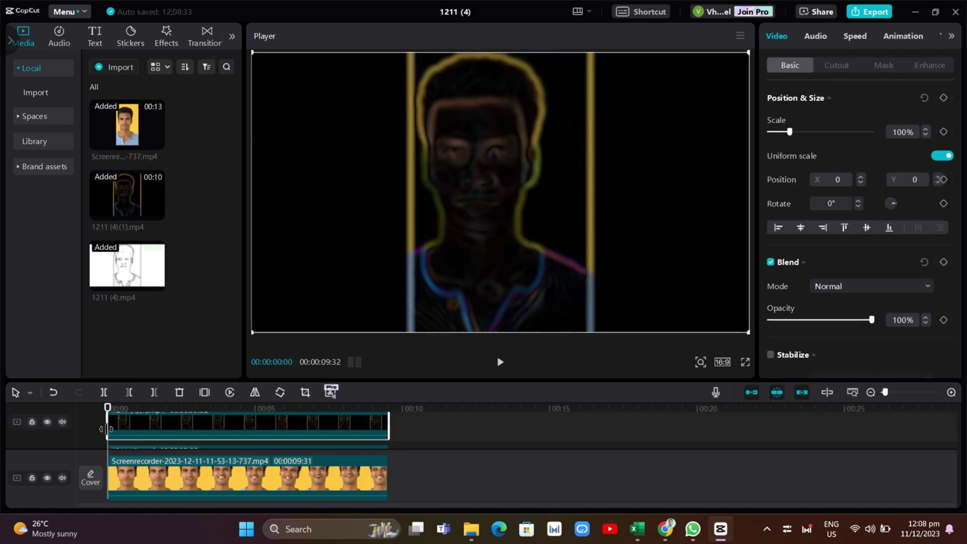
pyautogui.scroll(-2, 182, 440)
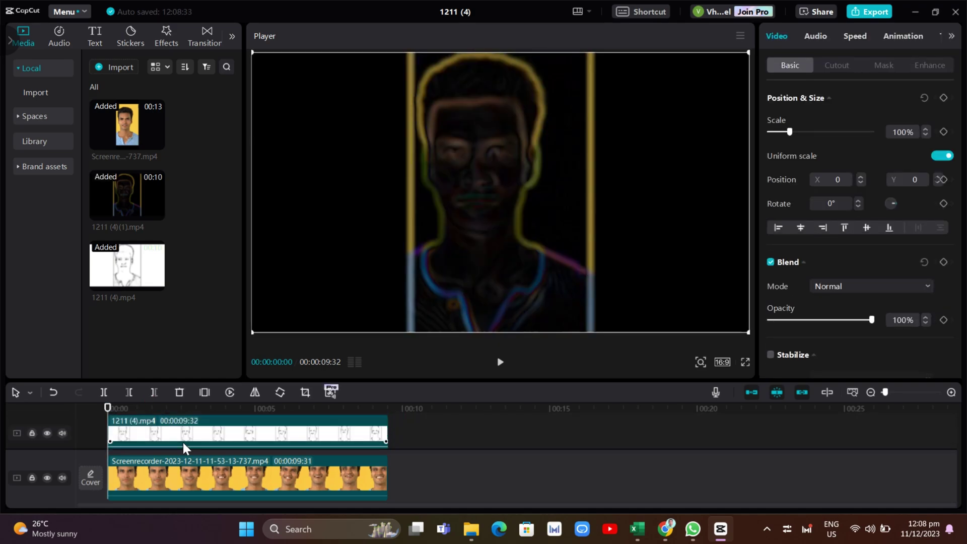
pyautogui.scroll(-1, 185, 441)
pyautogui.click(203, 427)
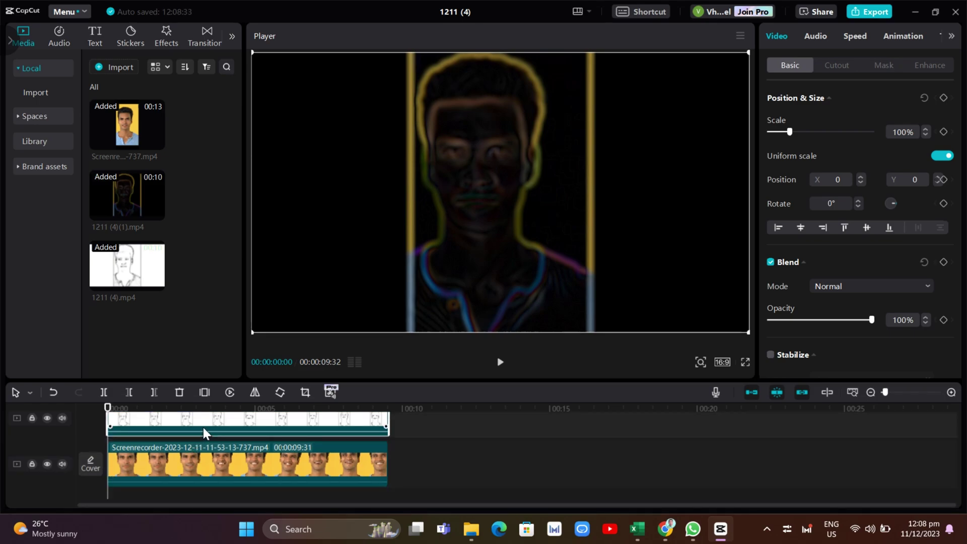
pyautogui.scroll(1, 267, 450)
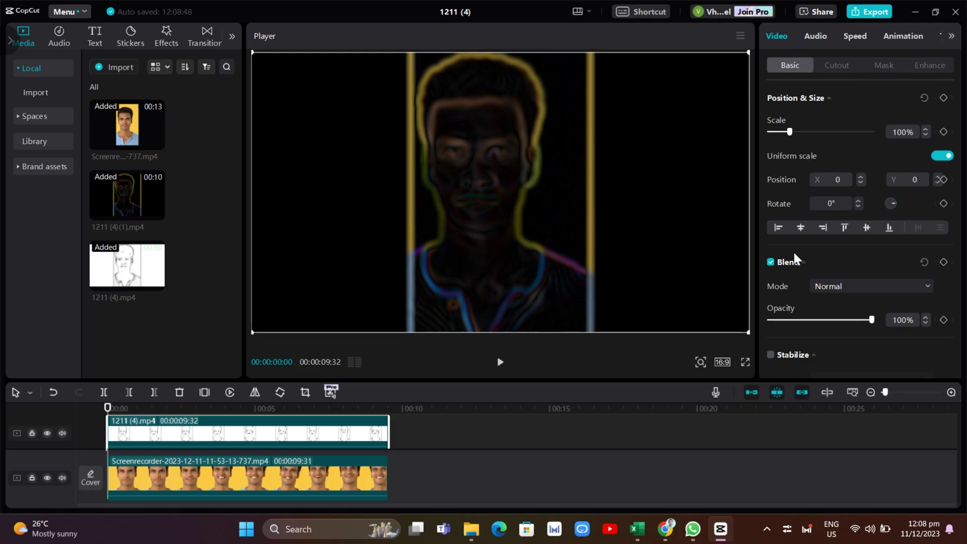
# Blend the sketch clip with Color burn at 25% opacity
pyautogui.click(853, 286)
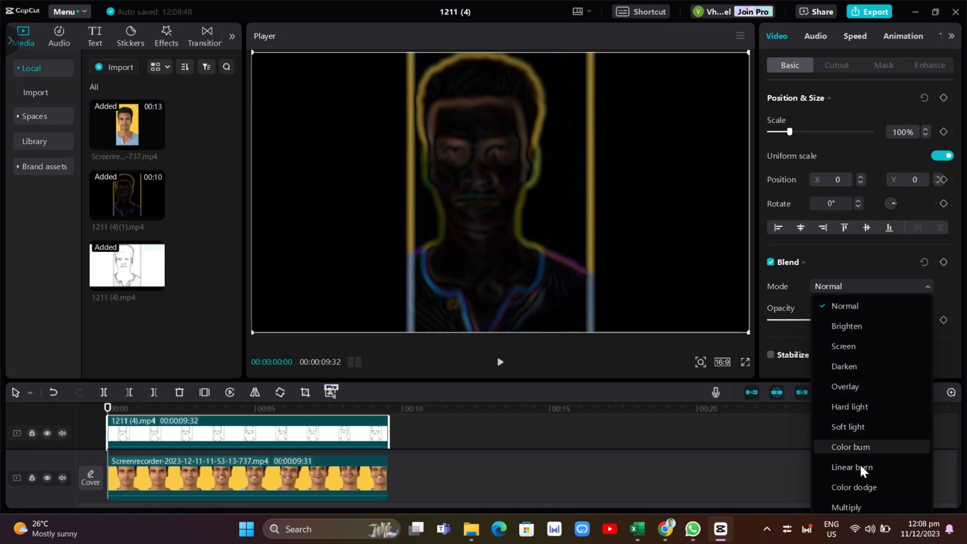
pyautogui.click(851, 448)
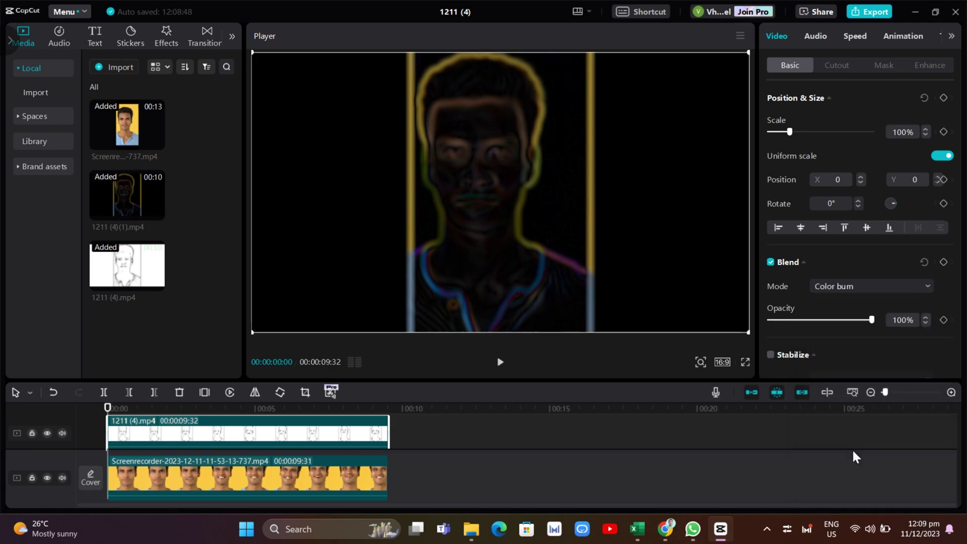
pyautogui.moveTo(871, 320); pyautogui.dragTo(804, 335)
# Blend the neon clip with Color dodge at about 65% opacity
pyautogui.scroll(2, 304, 450)
pyautogui.click(310, 421)
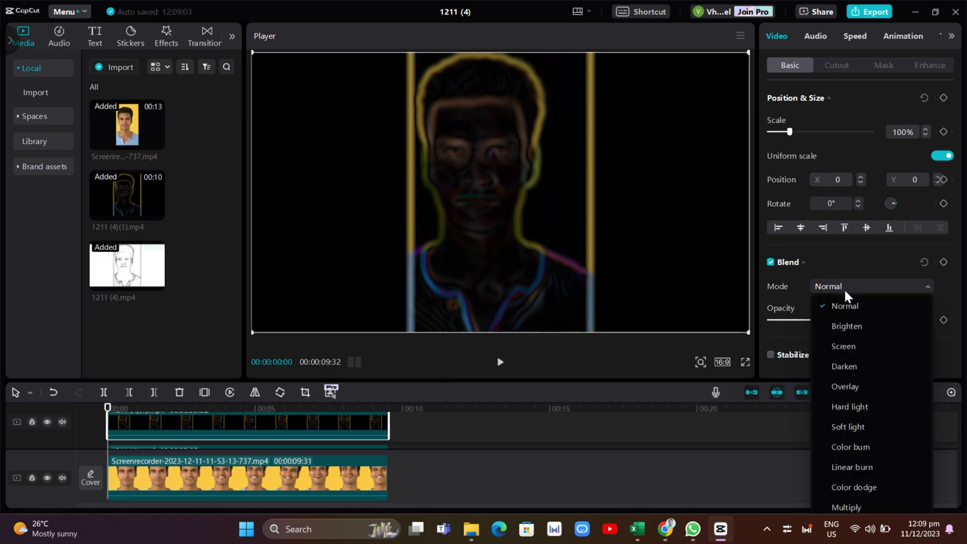
pyautogui.click(860, 488)
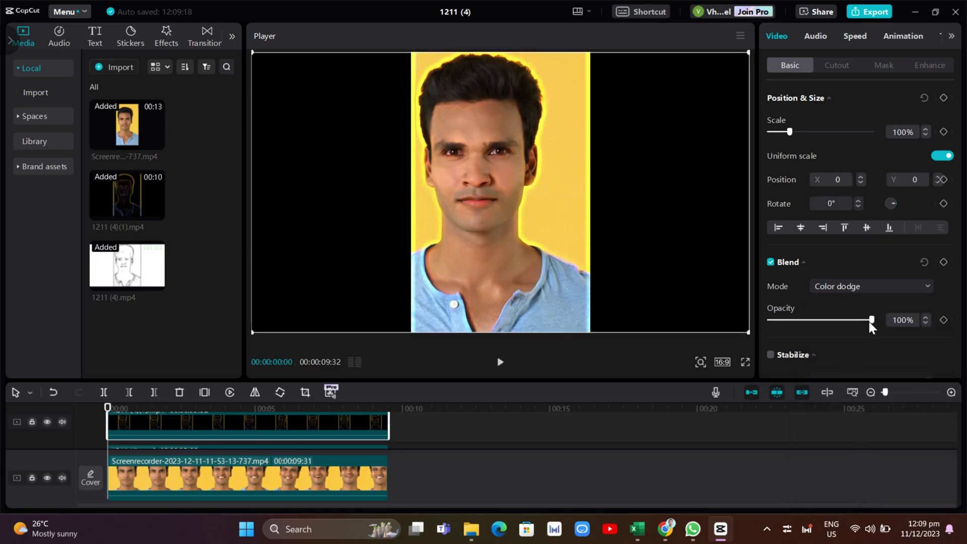
pyautogui.moveTo(869, 320); pyautogui.dragTo(836, 320)
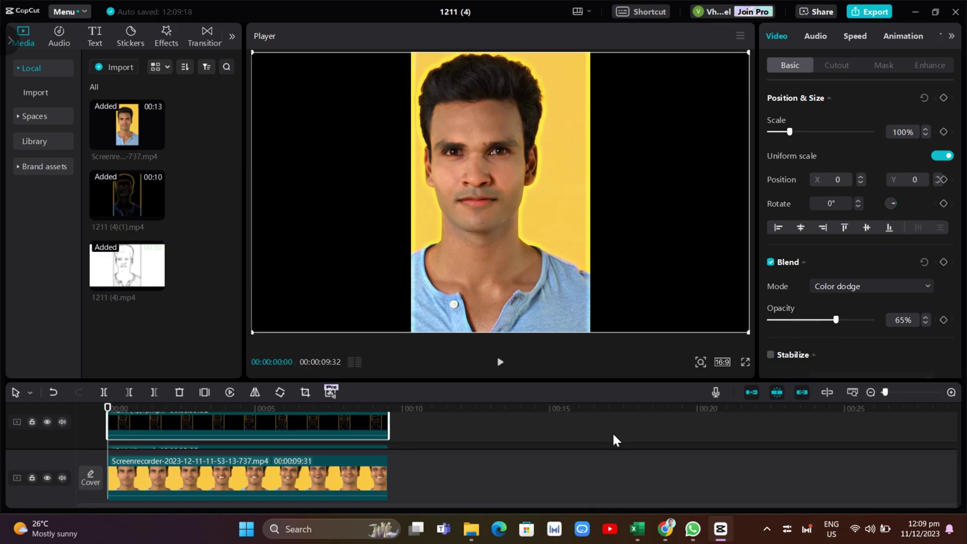
# Check the export frame rate options, cancel the export, and show the clip's Adjustment settings
pyautogui.click(862, 11)
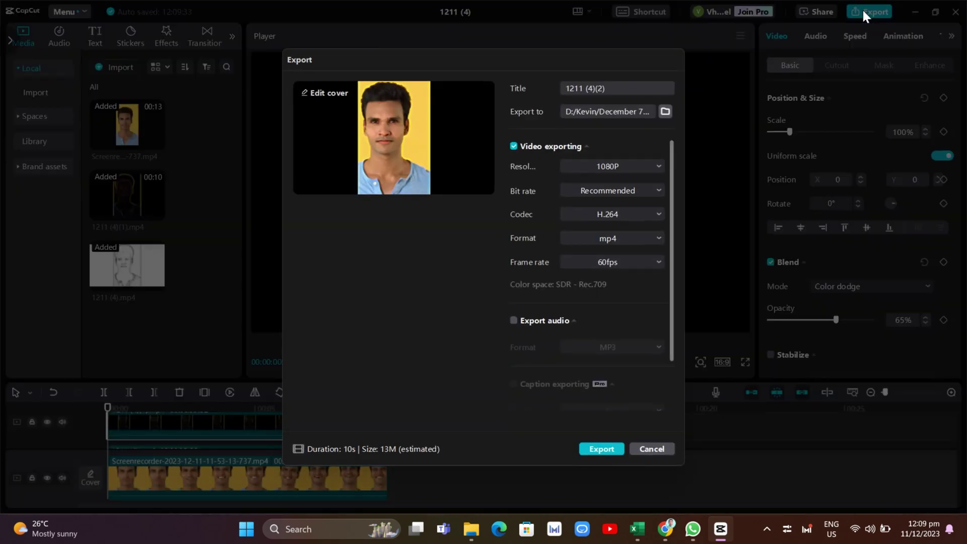
pyautogui.click(623, 269)
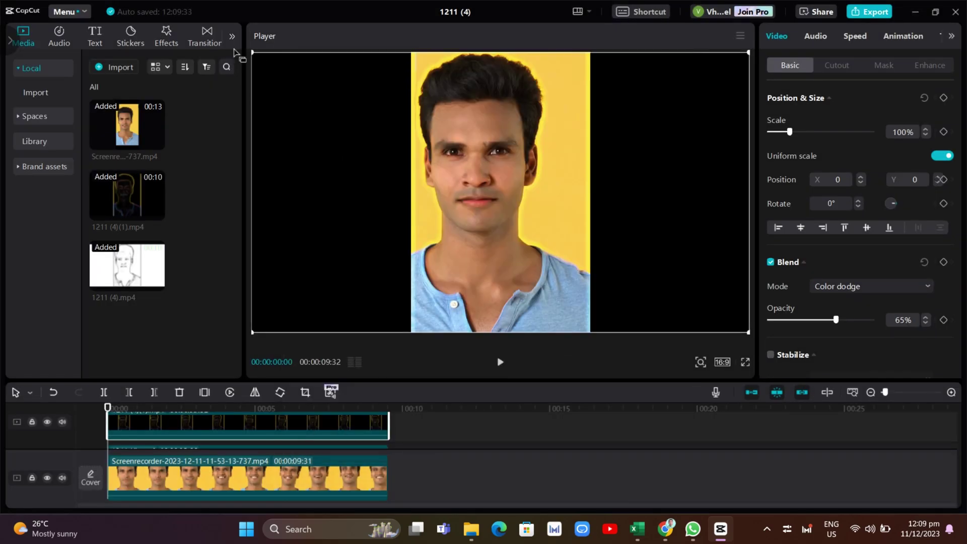
pyautogui.click(951, 36)
pyautogui.click(923, 32)
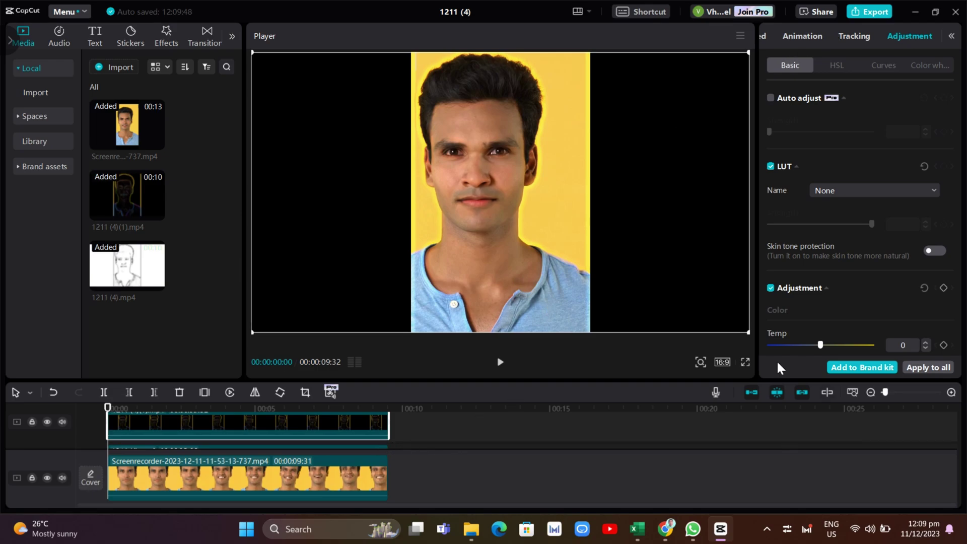
# Browse the Curves, HSL and Color wheel adjustments, then return to Basic
pyautogui.click(882, 66)
pyautogui.click(838, 63)
pyautogui.click(929, 63)
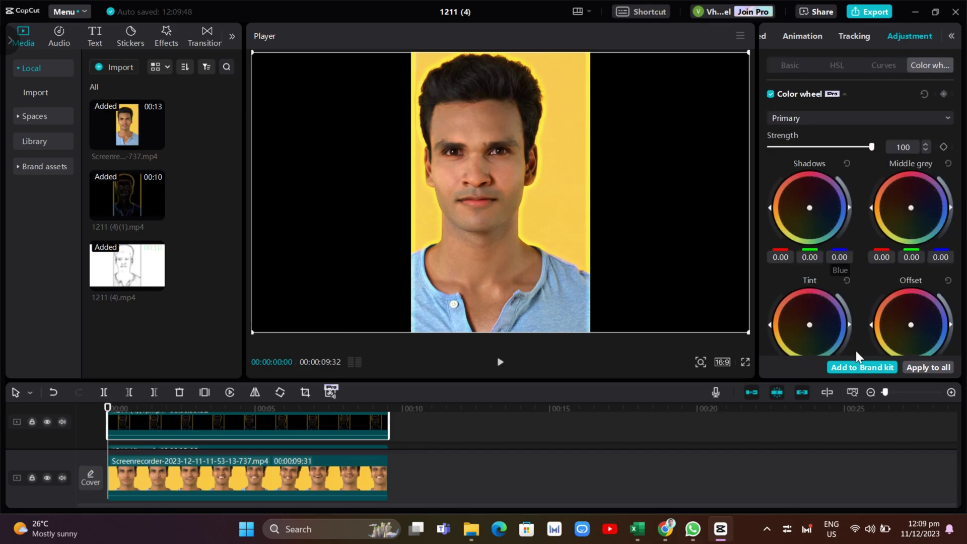
pyautogui.click(790, 62)
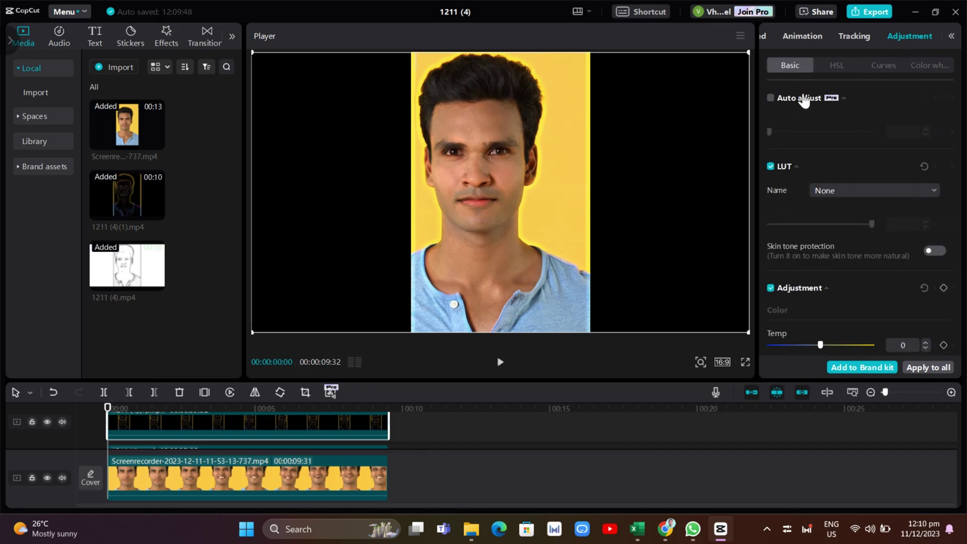
pyautogui.scroll(-6, 849, 273)
pyautogui.scroll(5, 851, 271)
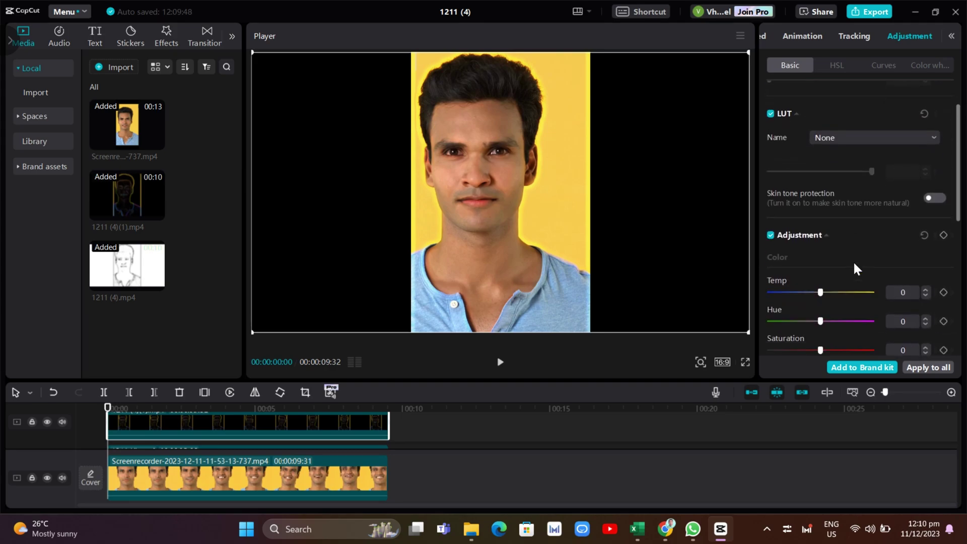
pyautogui.scroll(-5, 854, 269)
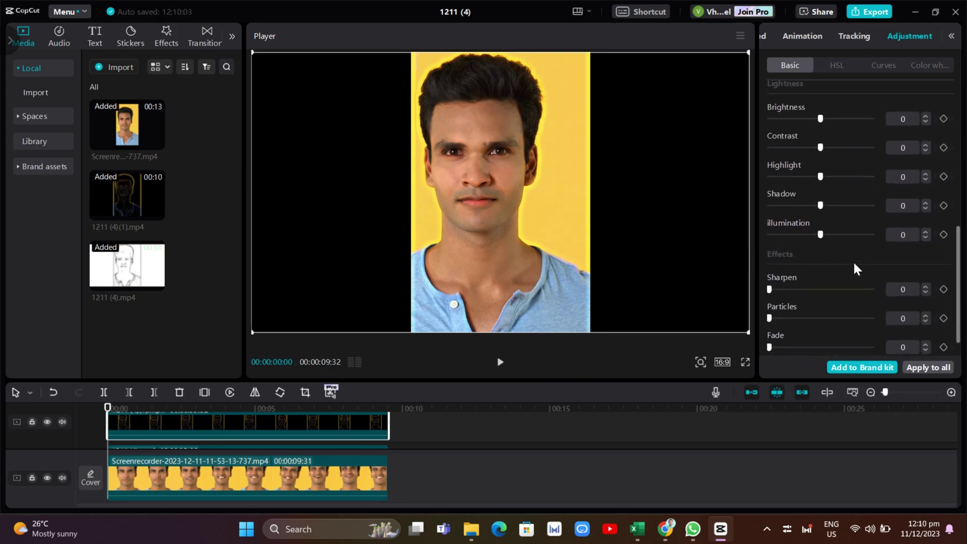
pyautogui.scroll(-1, 854, 270)
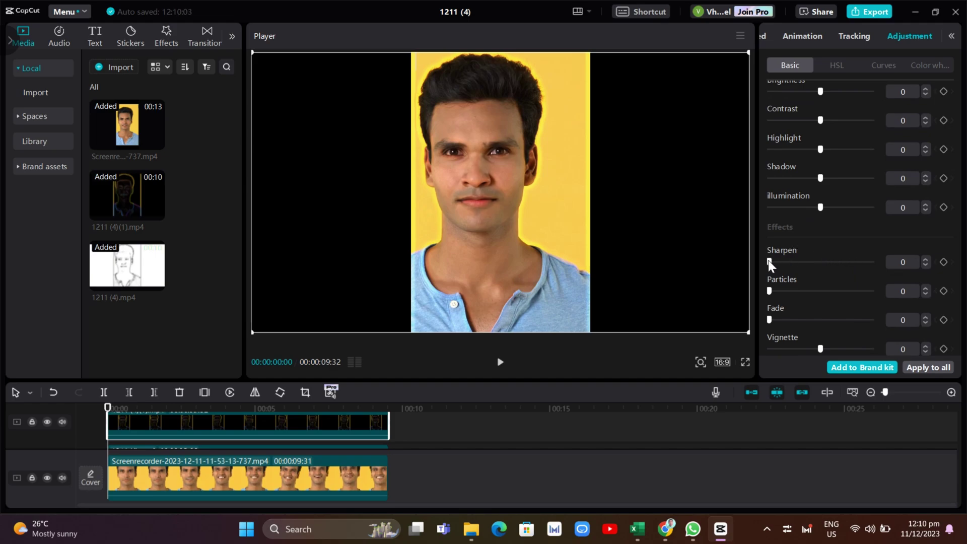
# Set the neon clip's Sharpen 23, Contrast 5, Illumination 6, Shadow -16 and Brightness 3
pyautogui.moveTo(769, 263); pyautogui.dragTo(791, 264)
pyautogui.moveTo(818, 205)
pyautogui.mouseDown()
pyautogui.moveTo(796, 208)
pyautogui.moveTo(823, 216)
pyautogui.mouseUp()
pyautogui.moveTo(820, 122); pyautogui.dragTo(821, 121)
pyautogui.moveTo(824, 208); pyautogui.dragTo(823, 206)
pyautogui.moveTo(820, 180); pyautogui.dragTo(800, 181)
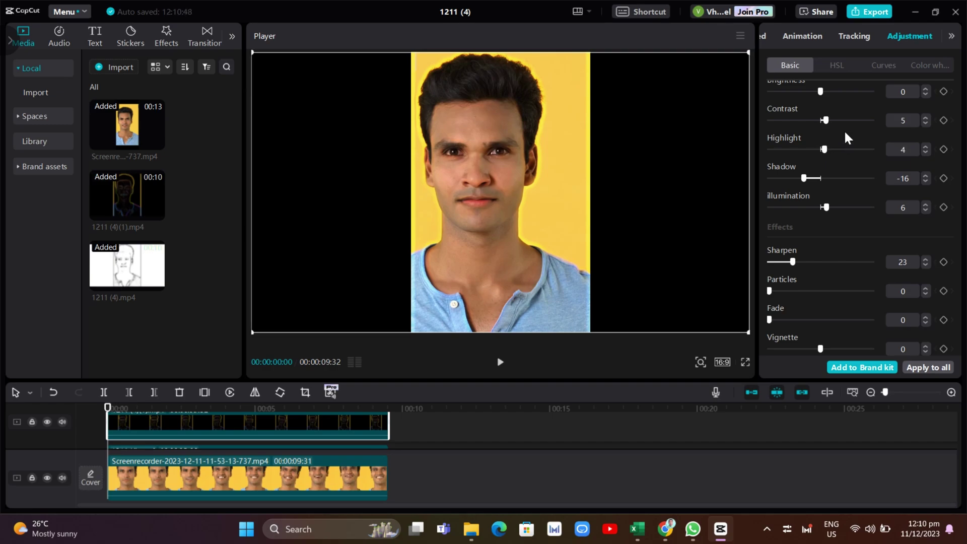
pyautogui.scroll(3, 844, 137)
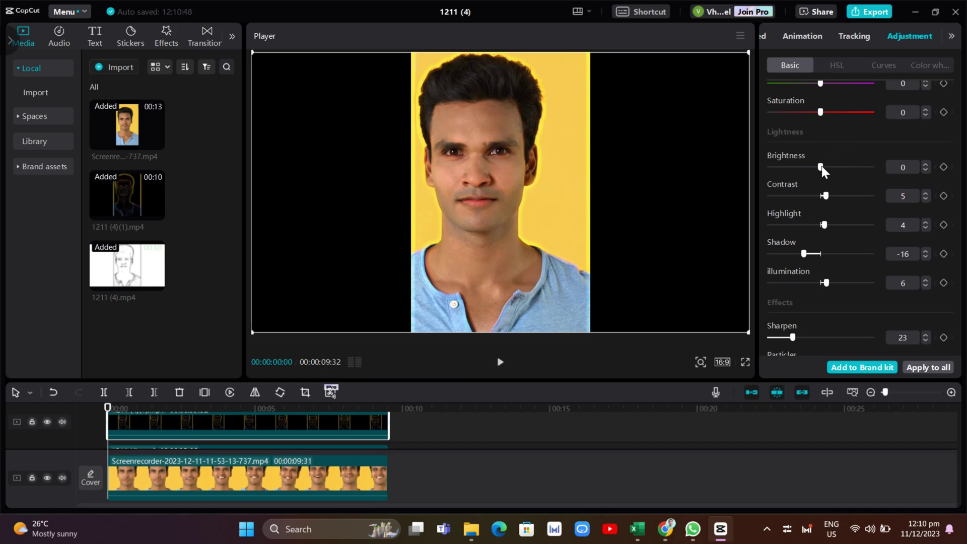
pyautogui.moveTo(821, 168); pyautogui.dragTo(824, 167)
pyautogui.scroll(-1, 464, 454)
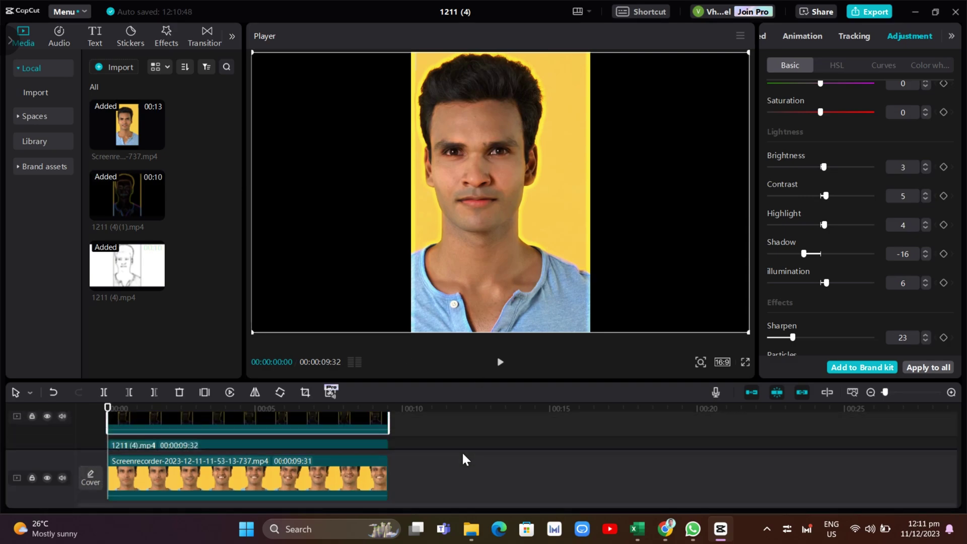
# Export the video at 4K resolution and 30fps
pyautogui.click(875, 11)
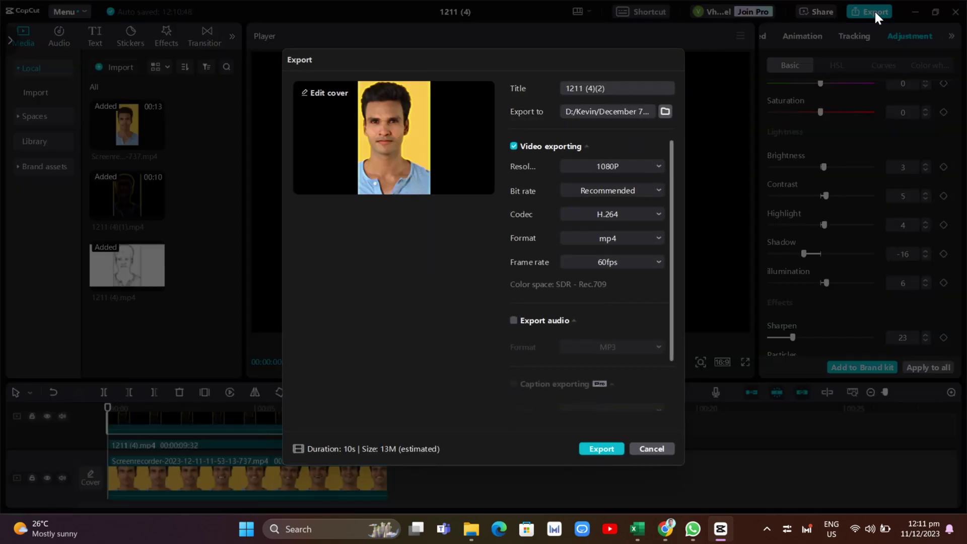
pyautogui.click(637, 165)
pyautogui.click(587, 264)
pyautogui.click(587, 265)
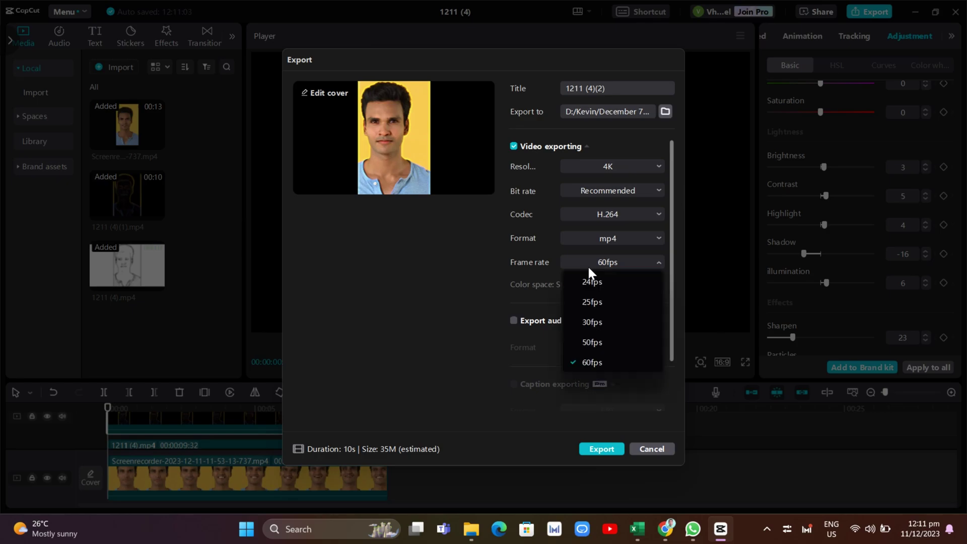
pyautogui.click(603, 323)
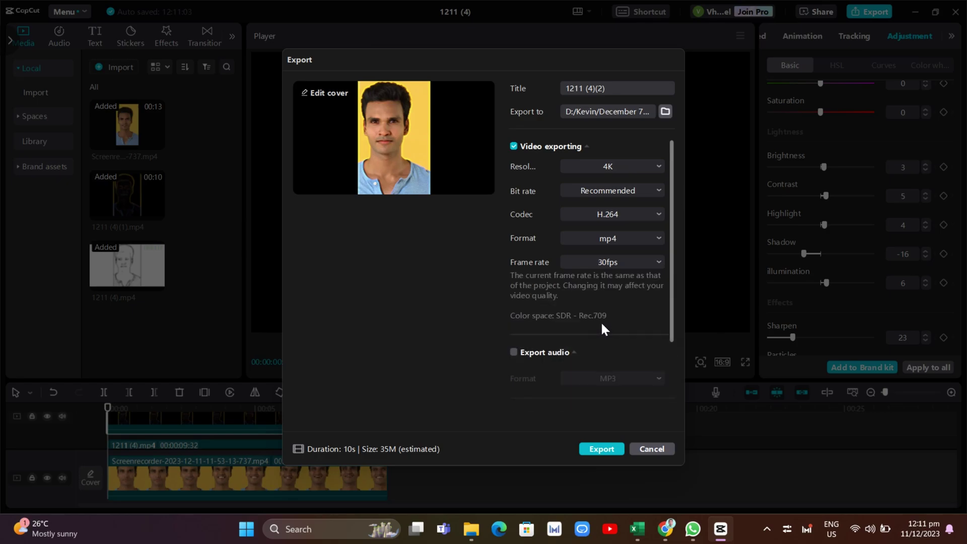
pyautogui.click(590, 449)
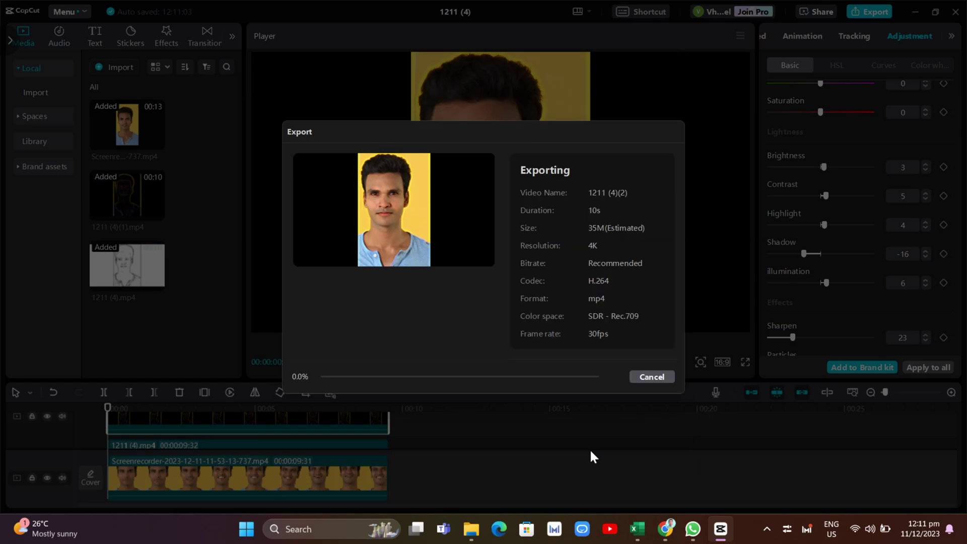